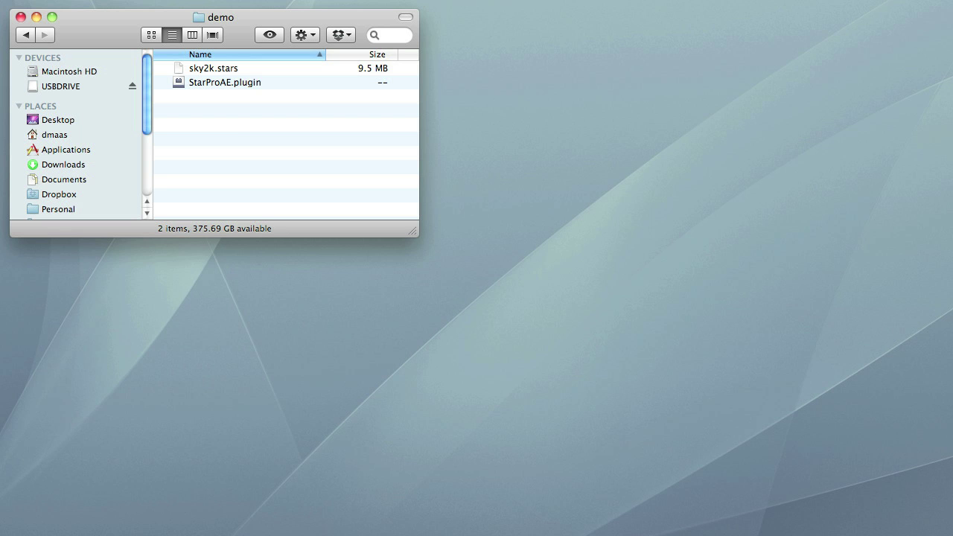
- Open a new Finder window and browse to the Effects folder inside Adobe After Effects CS5.5's Plug-ins folder
{"action": "key", "text": "super+n"}
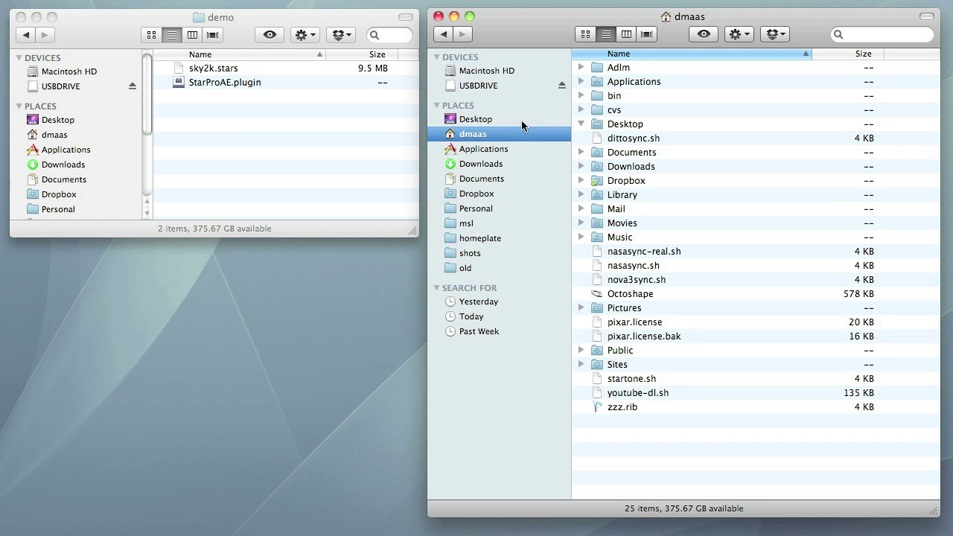
{"action": "left_click", "coordinate": [519, 148]}
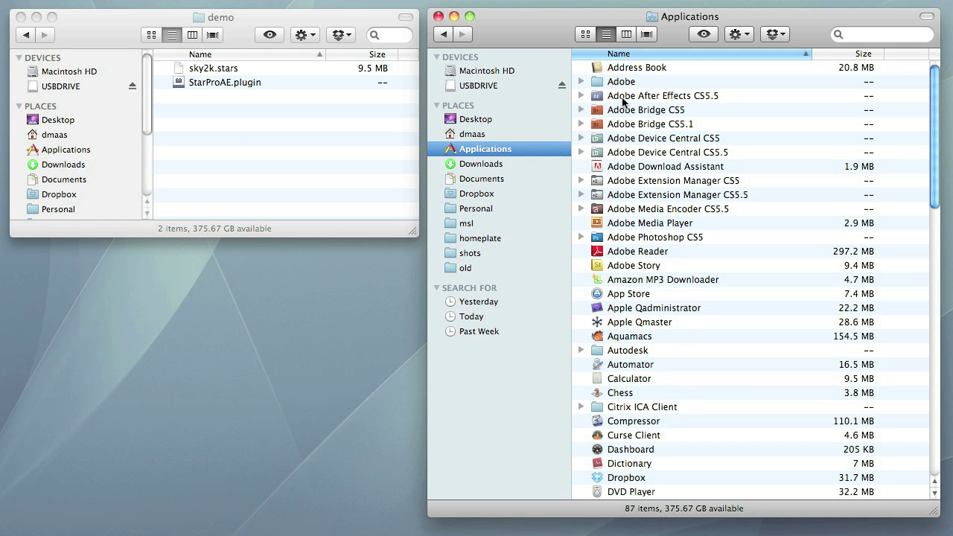
{"action": "double_click", "coordinate": [626, 96]}
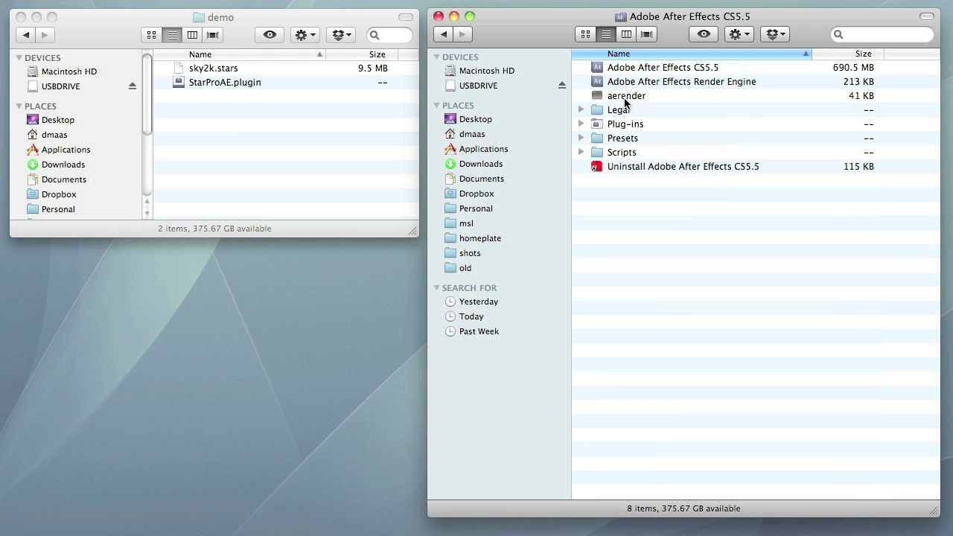
{"action": "double_click", "coordinate": [620, 123]}
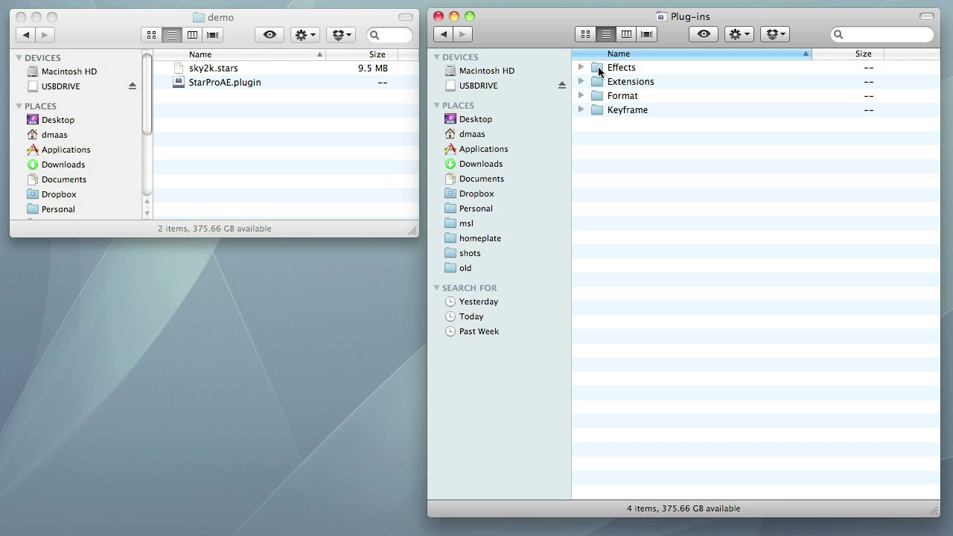
{"action": "double_click", "coordinate": [598, 67]}
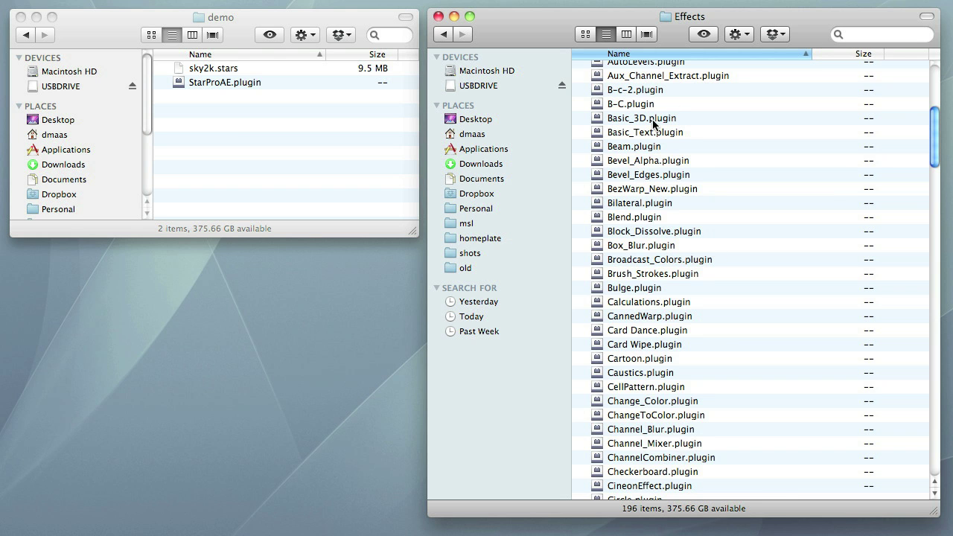
- Move sky2k.stars and StarProAE.plugin from the demo folder and starpro.key from demo2 into the After Effects Effects folder
{"action": "left_click", "coordinate": [239, 82]}
{"action": "left_click", "coordinate": [227, 69]}
{"action": "left_click", "coordinate": [224, 83], "text": "shift"}
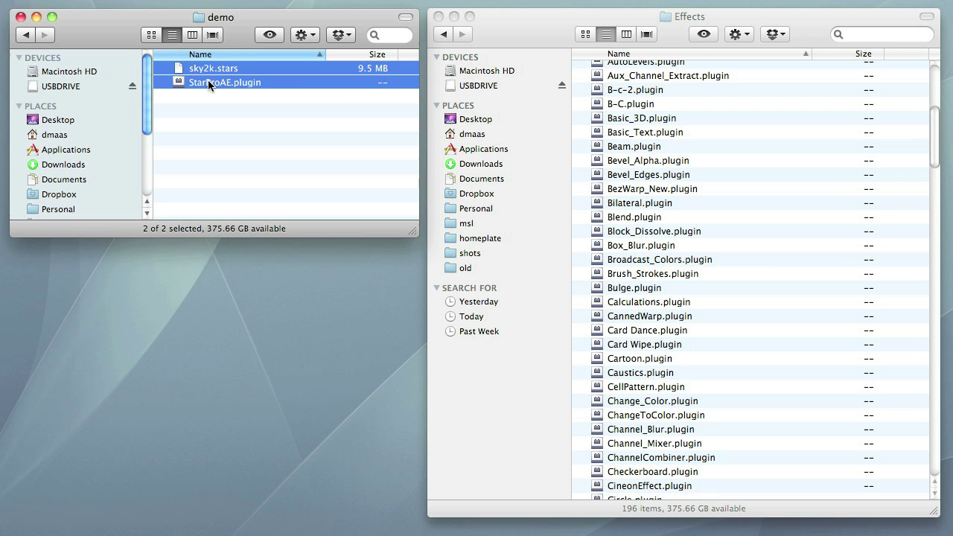
{"action": "left_click_drag", "start_coordinate": [210, 84], "coordinate": [782, 266]}
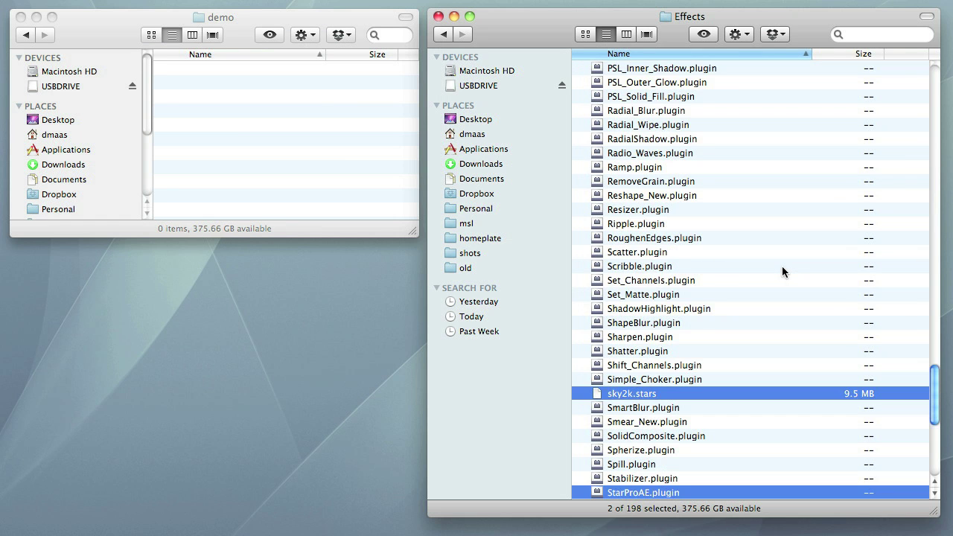
{"action": "scroll", "coordinate": [781, 266], "scroll_direction": "down", "scroll_amount": 4}
{"action": "scroll", "coordinate": [782, 265], "scroll_direction": "down", "scroll_amount": 2}
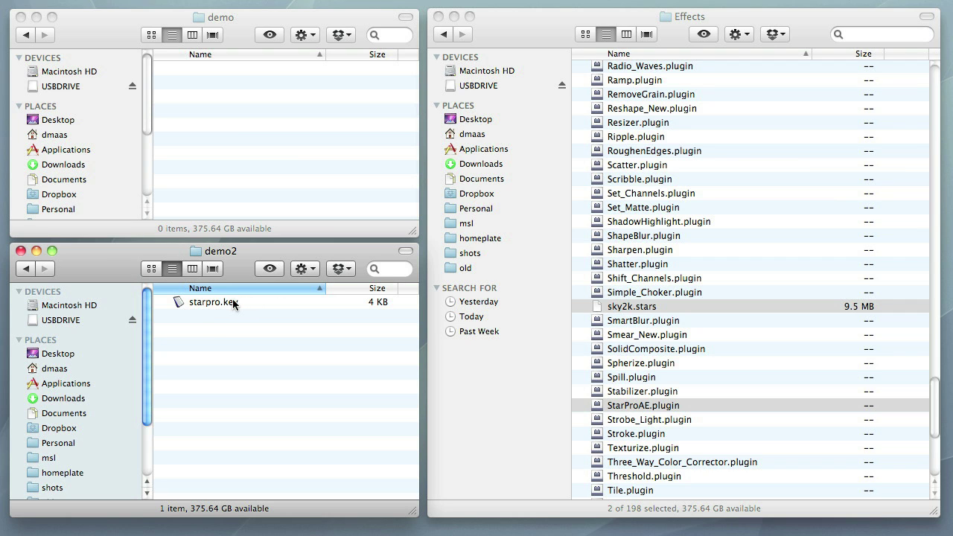
{"action": "left_click_drag", "start_coordinate": [232, 301], "coordinate": [741, 372]}
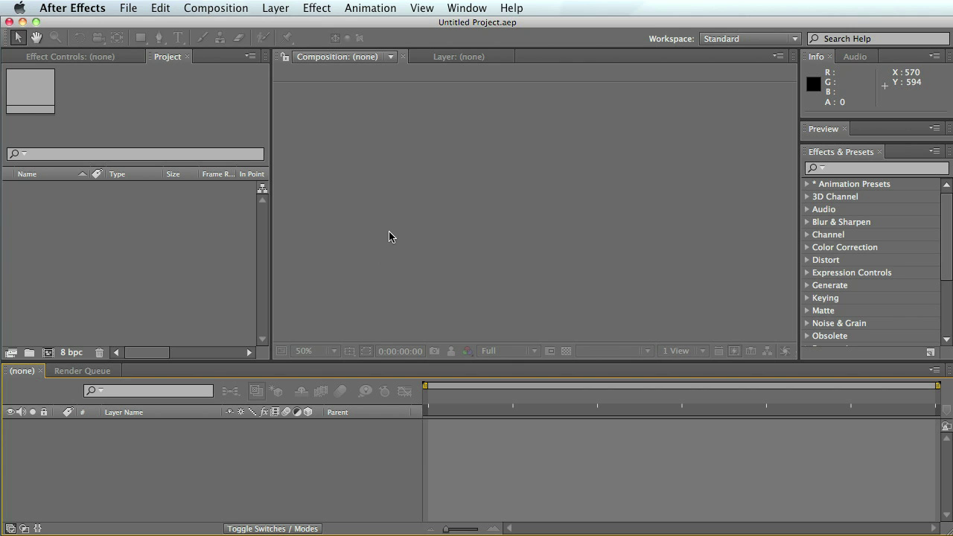
- In After Effects, create a new composition named Comp 1 using the HDTV 1080 24 preset
{"action": "left_click", "coordinate": [241, 10]}
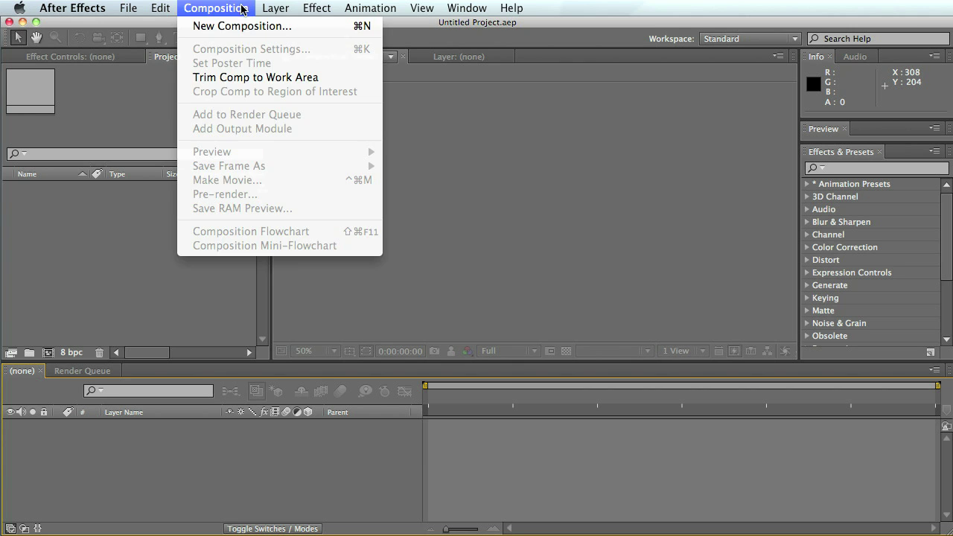
{"action": "left_click", "coordinate": [241, 26]}
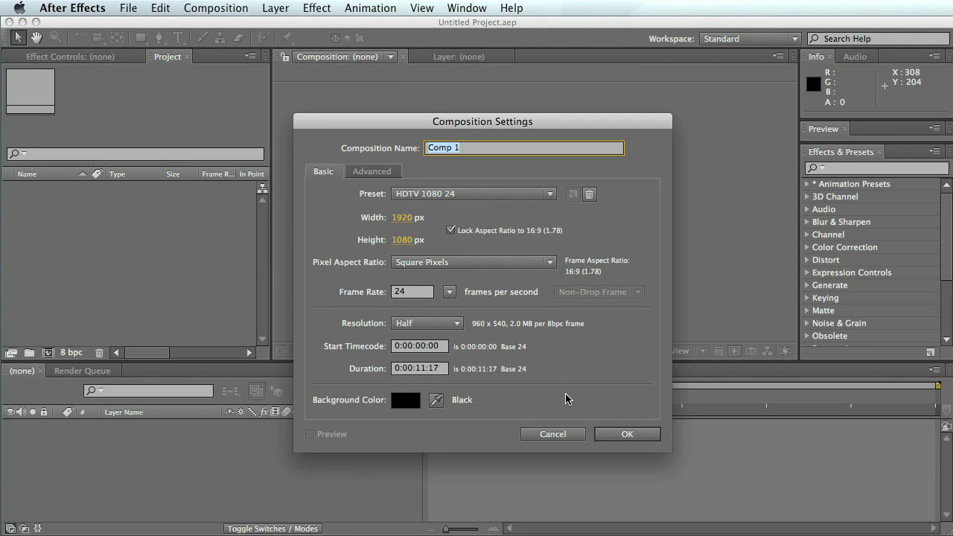
{"action": "left_click", "coordinate": [606, 435]}
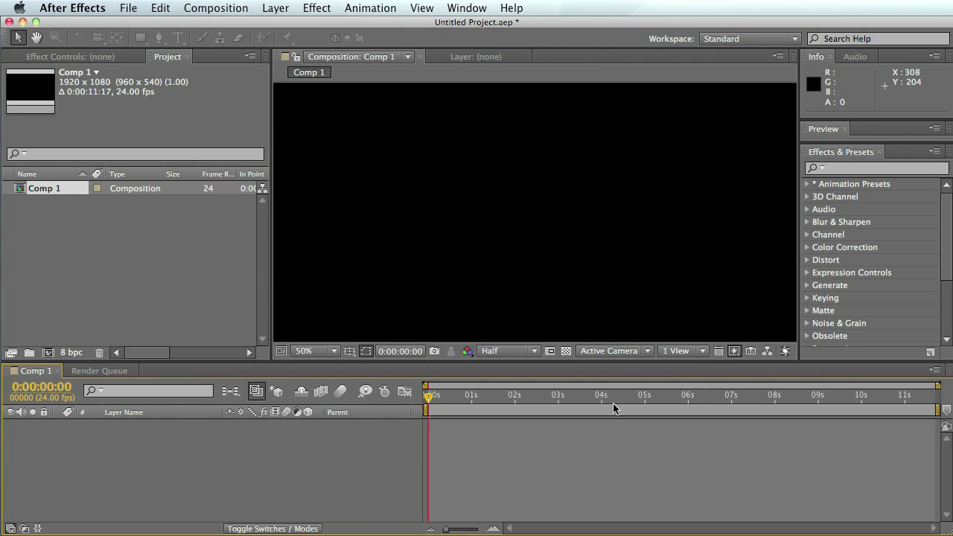
- Set the project's color depth to 32 bits per channel (float)
{"action": "left_click", "coordinate": [72, 353]}
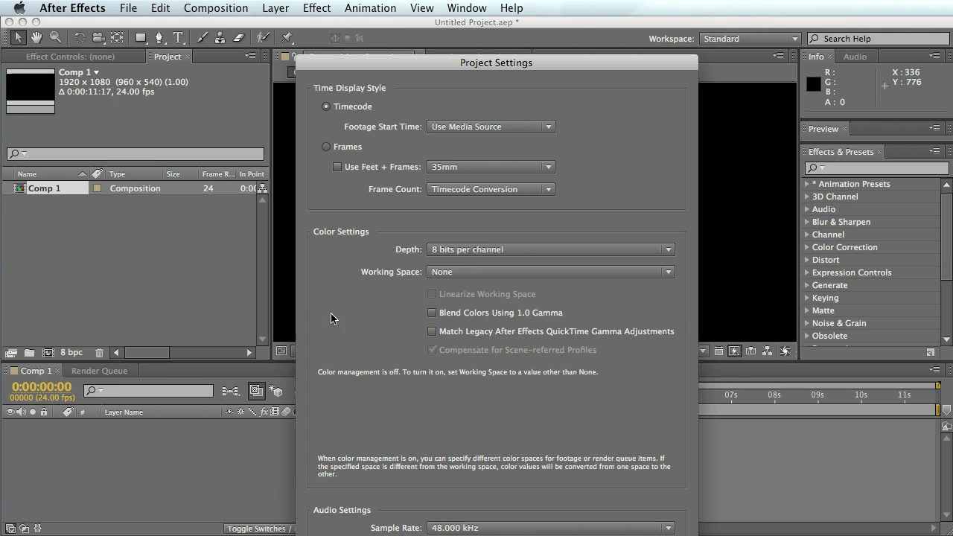
{"action": "left_click", "coordinate": [456, 250]}
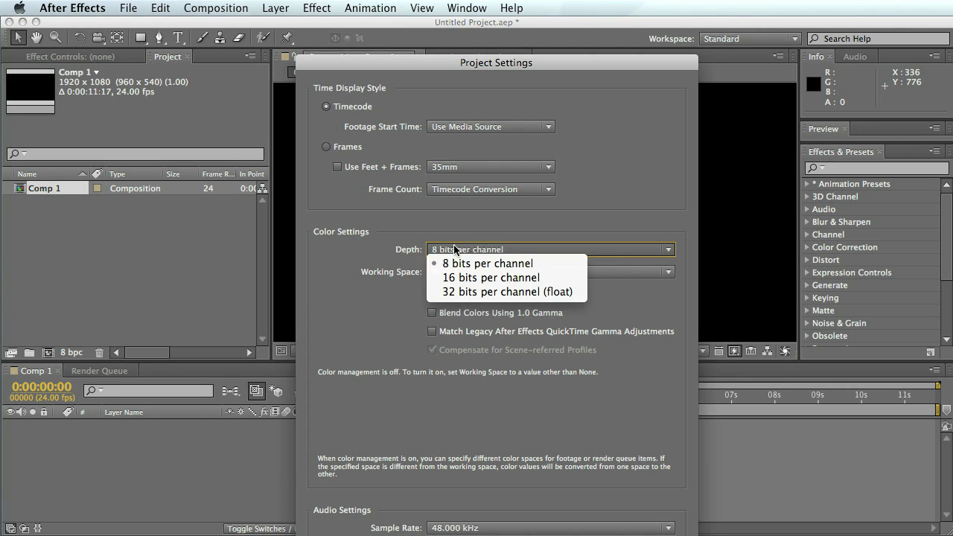
{"action": "left_click", "coordinate": [500, 296]}
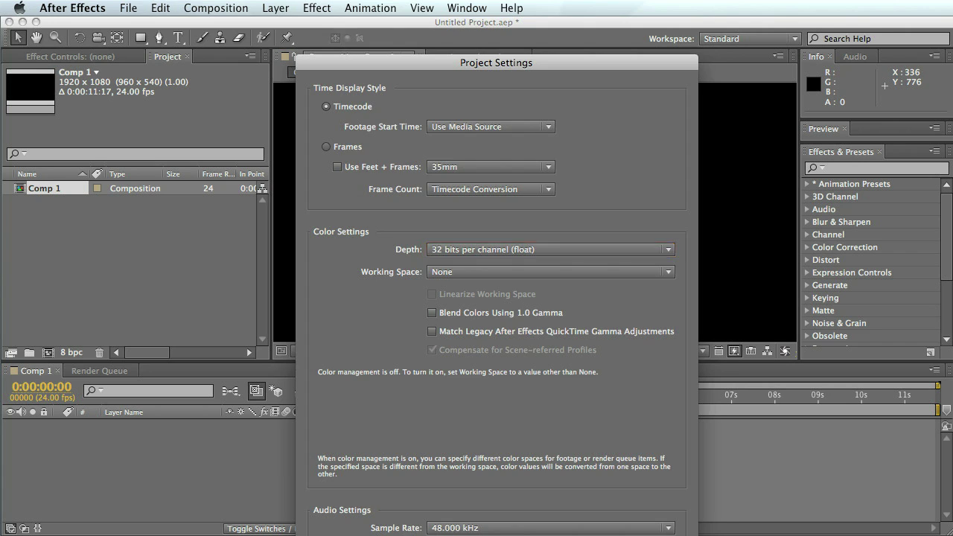
{"action": "key", "text": "Return"}
{"action": "left_click", "coordinate": [294, 447]}
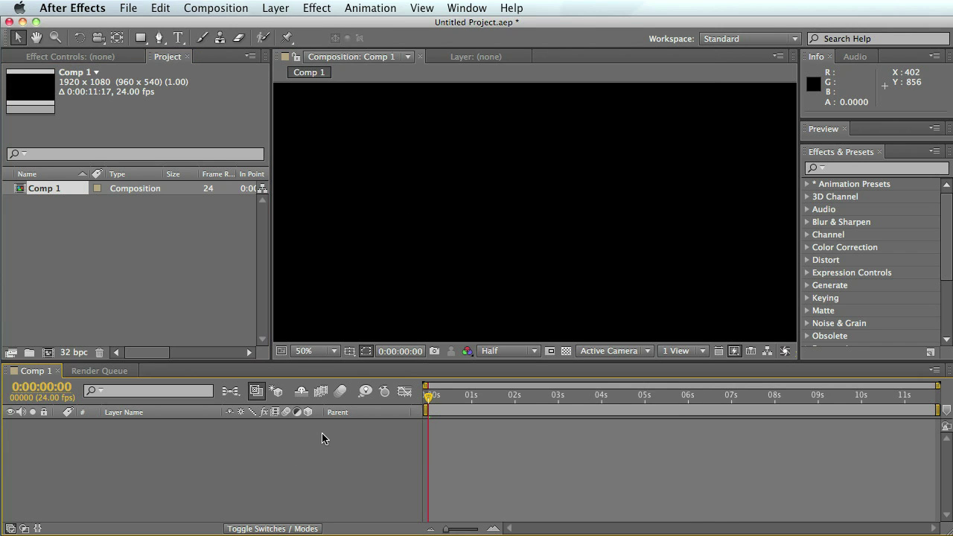
- Add a new black solid layer to Comp 1 with the default settings
{"action": "left_click", "coordinate": [283, 9]}
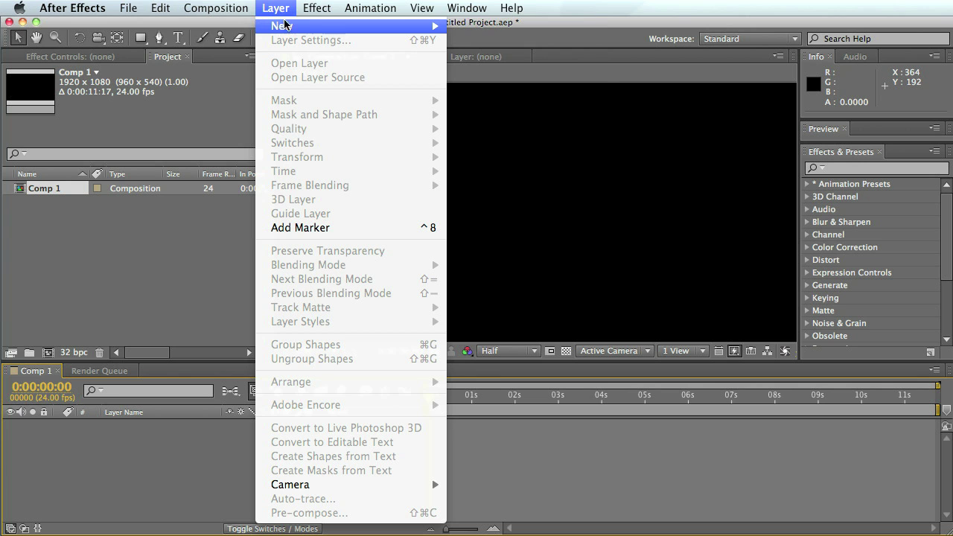
{"action": "mouse_move", "coordinate": [291, 25]}
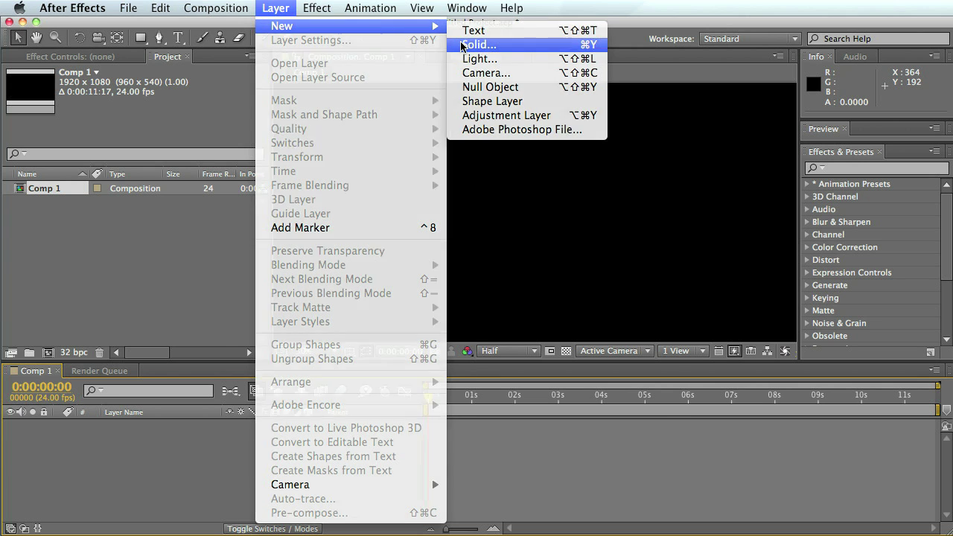
{"action": "left_click", "coordinate": [462, 46]}
{"action": "left_click", "coordinate": [633, 396]}
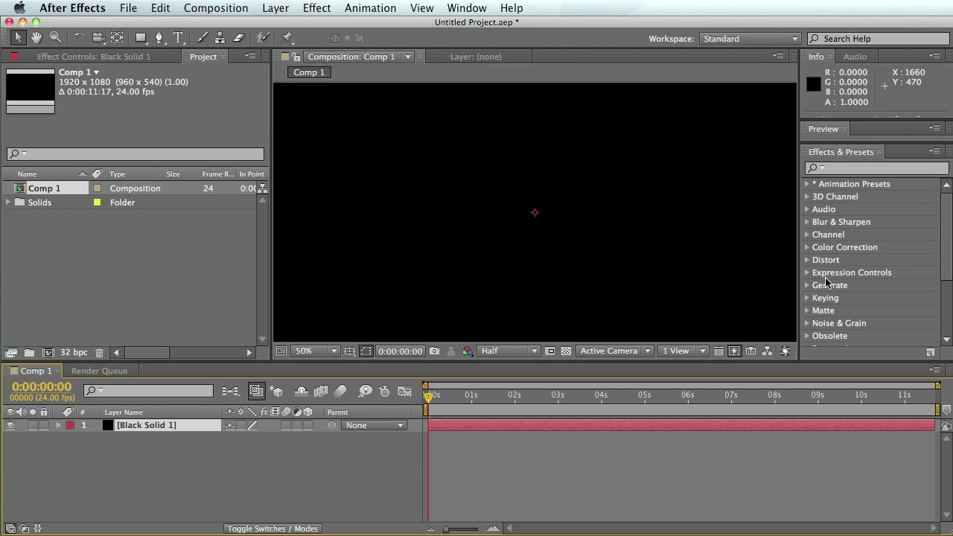
- Apply the StarPro effect from the Generate category to the black solid
{"action": "left_click", "coordinate": [806, 285]}
{"action": "scroll", "coordinate": [806, 289], "scroll_direction": "down", "scroll_amount": 7}
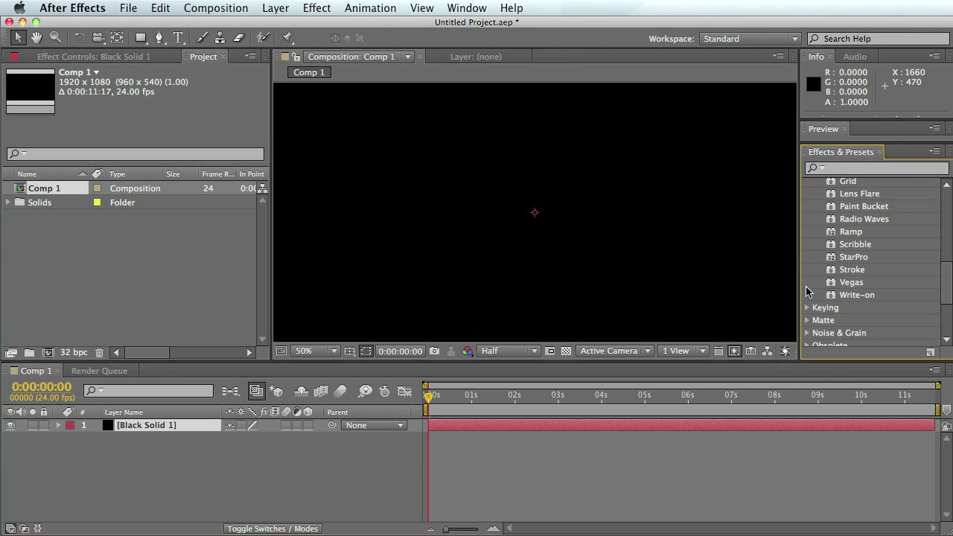
{"action": "left_click_drag", "start_coordinate": [848, 260], "coordinate": [487, 267]}
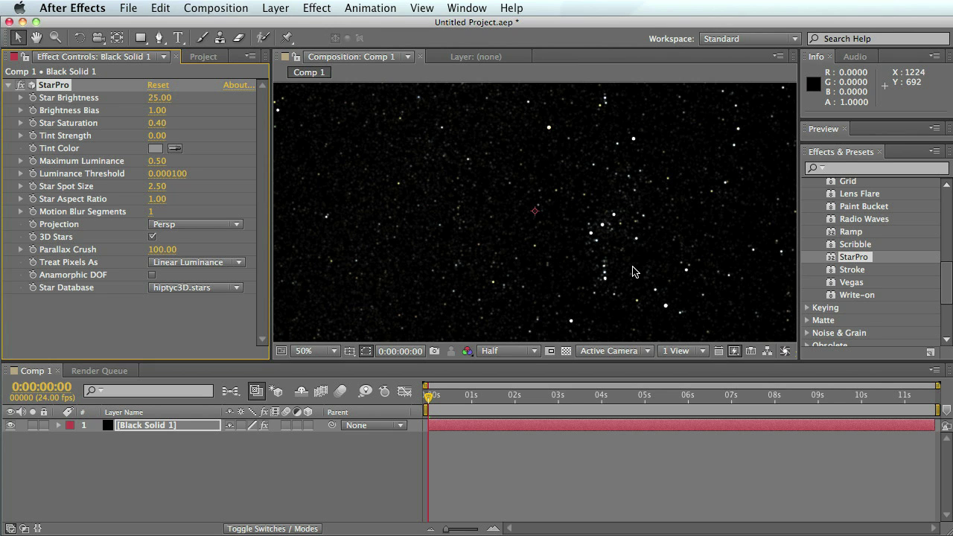
- Activate the camera tool and set StarPro's Star Brightness to 22.30
{"action": "key", "text": "y"}
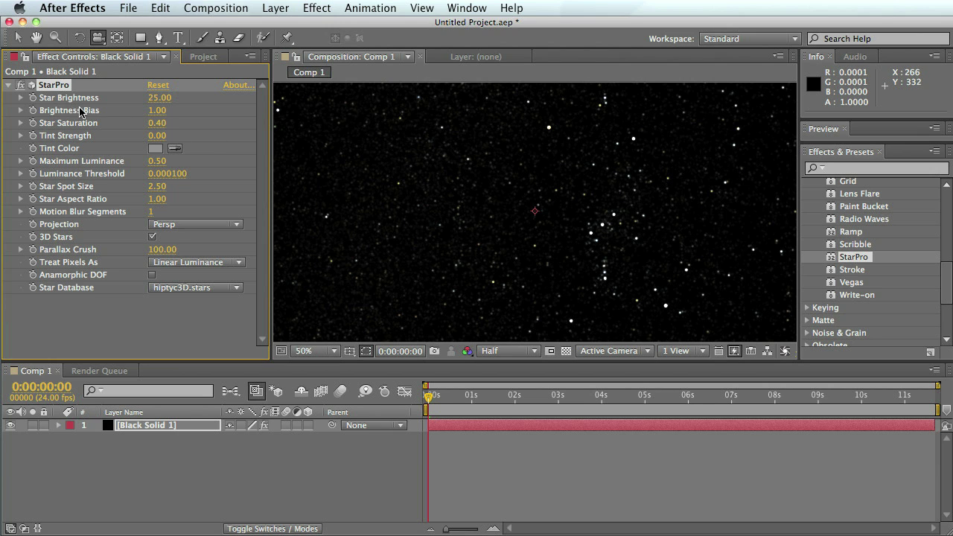
{"action": "left_click_drag", "start_coordinate": [159, 97], "coordinate": [123, 100]}
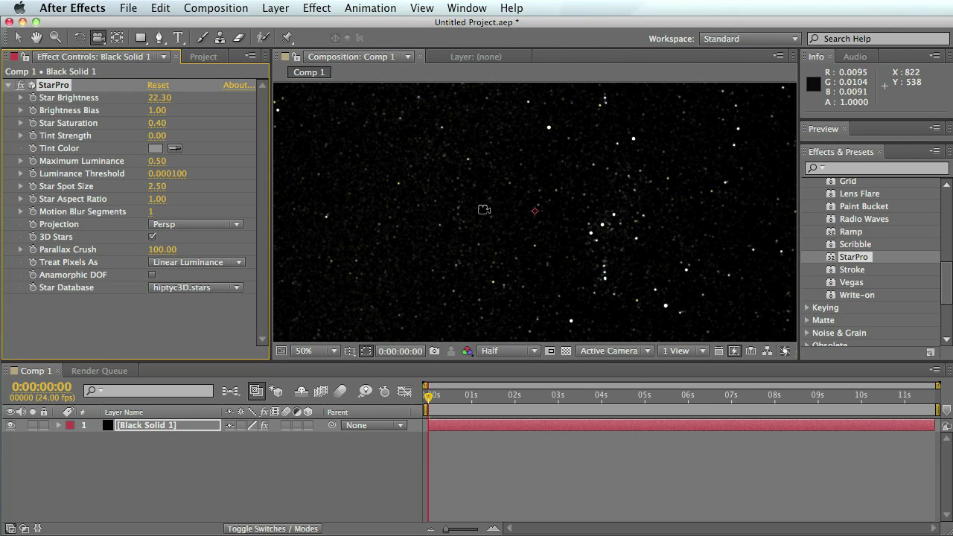
{"action": "left_click", "coordinate": [467, 245]}
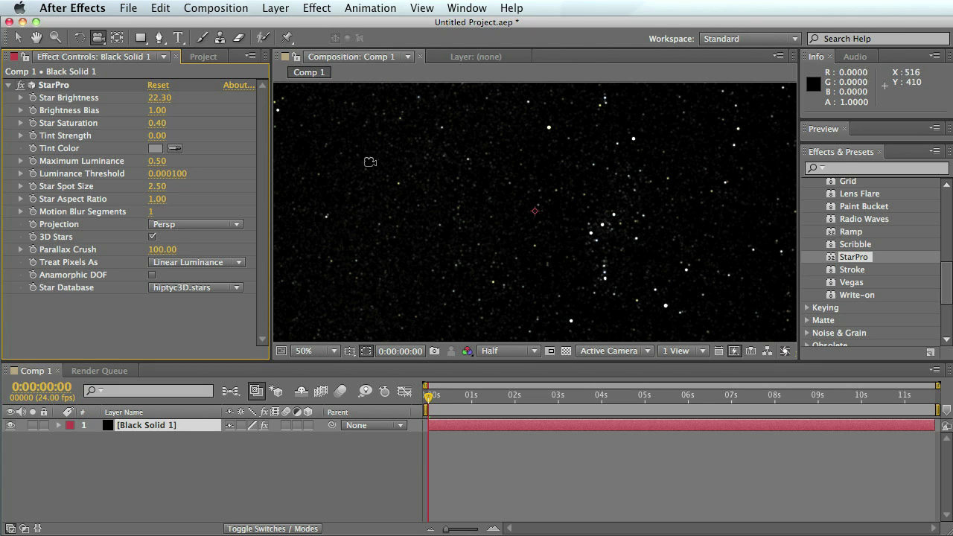
- Set StarPro's Brightness Bias to 1.50
{"action": "left_click", "coordinate": [157, 110]}
{"action": "type", "text": "1.5"}
{"action": "key", "text": "Return"}
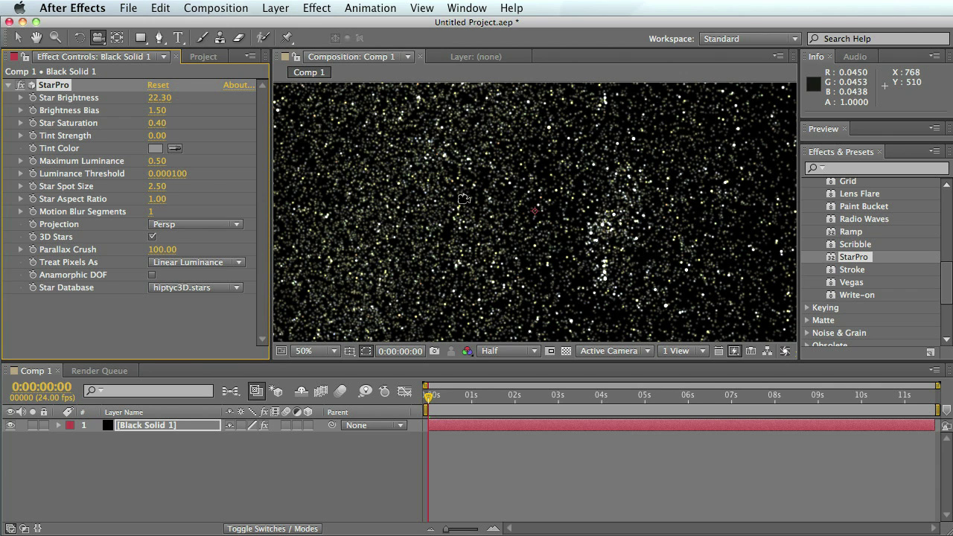
- Set StarPro's Luminance Threshold to 0.01
{"action": "left_click", "coordinate": [183, 174]}
{"action": "type", "text": ".0"}
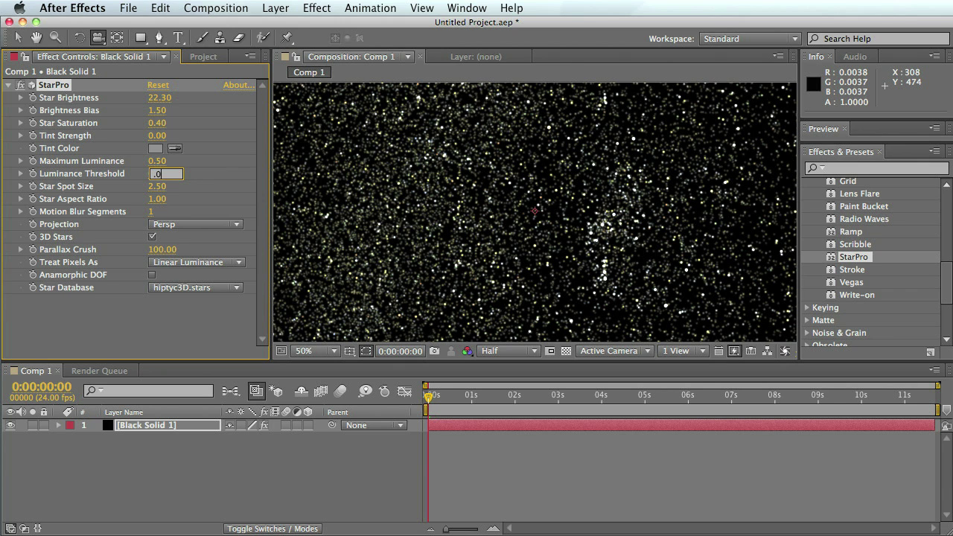
{"action": "type", "text": "1"}
{"action": "key", "text": "Return"}
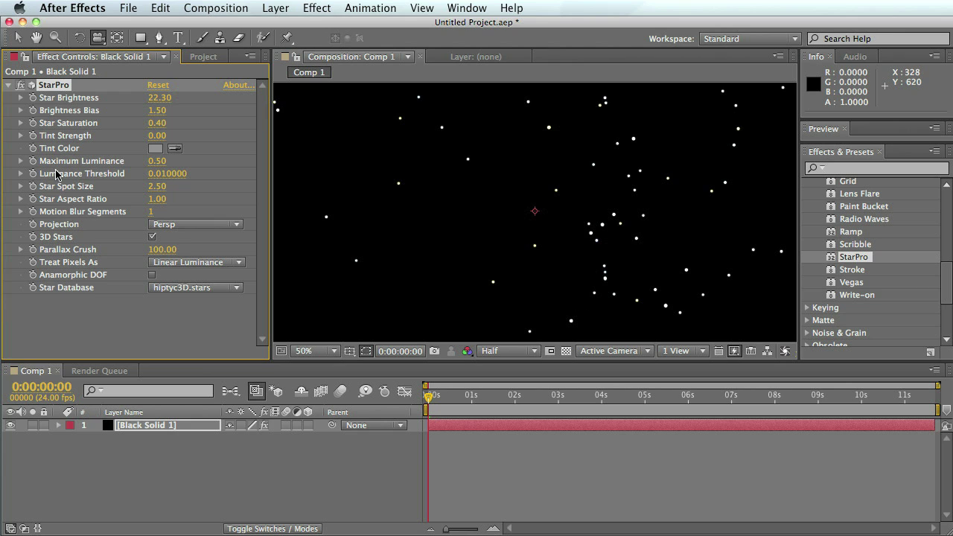
- Try a Luminance Threshold of 0 on the StarPro effect and undo that change
{"action": "left_click", "coordinate": [165, 174]}
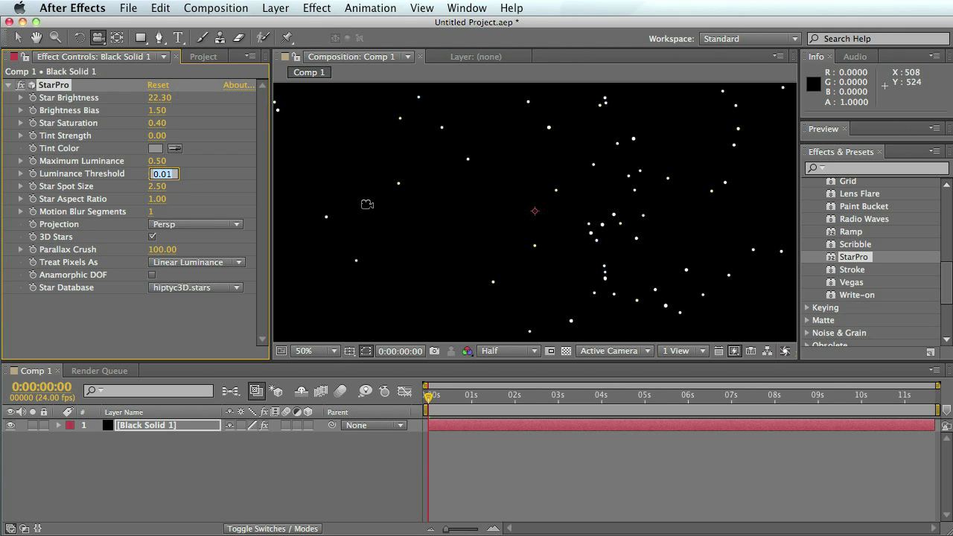
{"action": "type", "text": "0"}
{"action": "key", "text": "Return"}
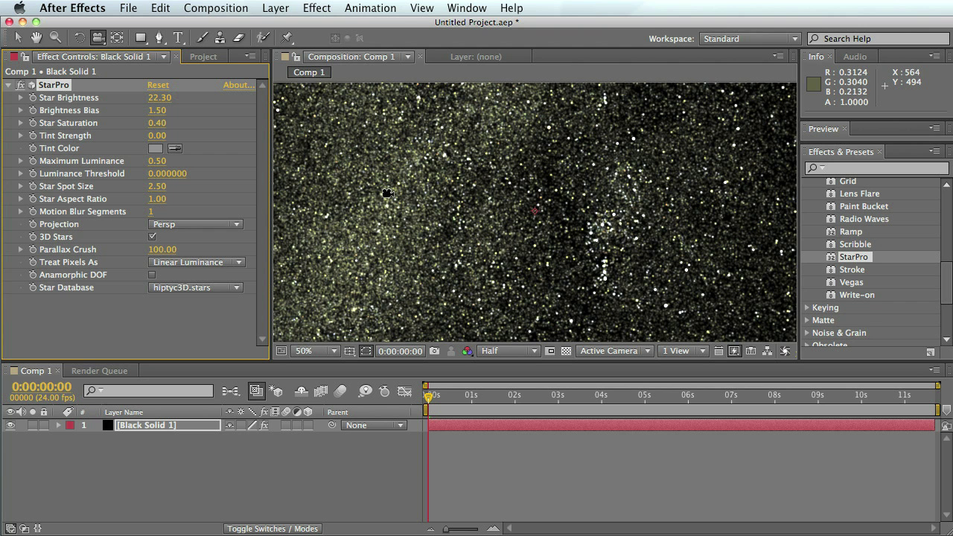
{"action": "key", "text": "super+z"}
{"action": "key", "text": "super+z"}
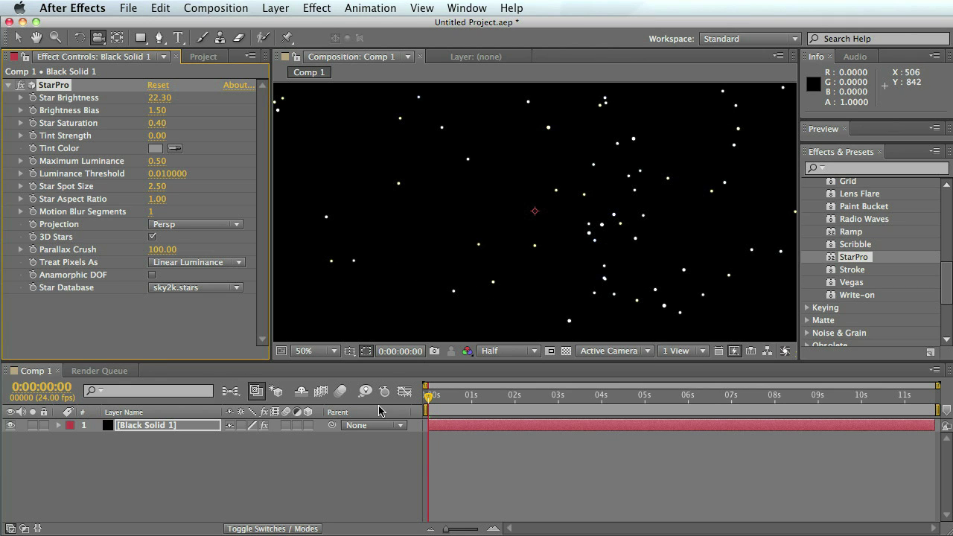
- Add a one-node camera named Camera 1 with a 59.17 mm focal length and orbit it to view another part of the star field
{"action": "left_click", "coordinate": [238, 7]}
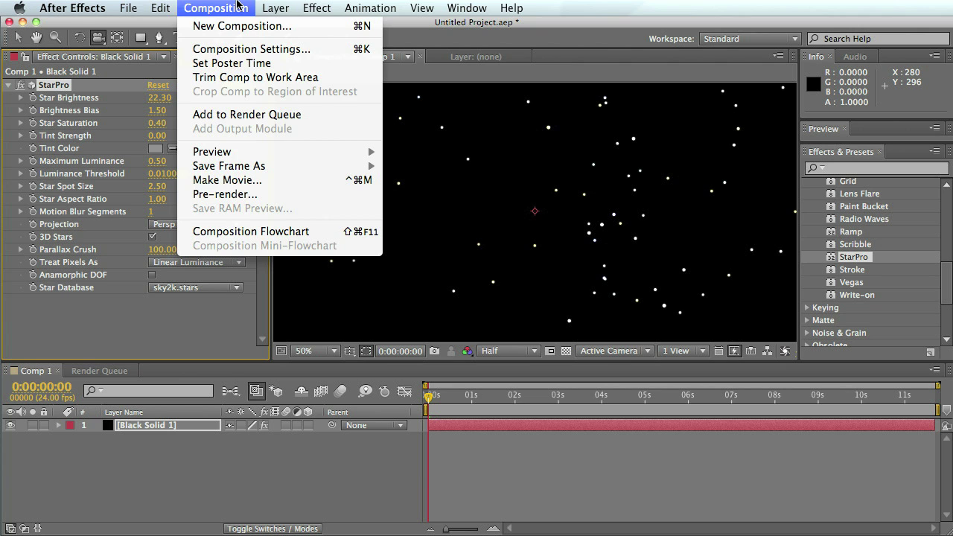
{"action": "mouse_move", "coordinate": [276, 8]}
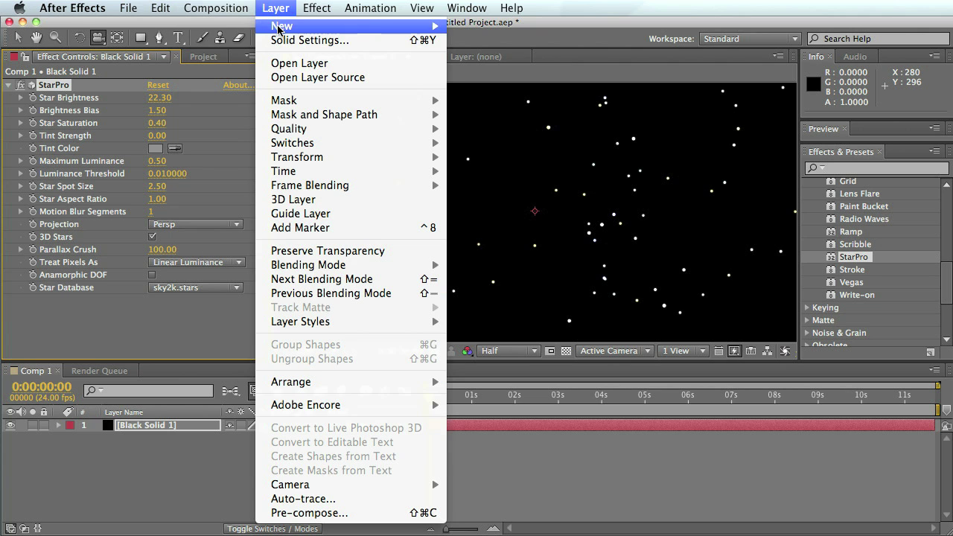
{"action": "mouse_move", "coordinate": [313, 27]}
{"action": "left_click", "coordinate": [480, 73]}
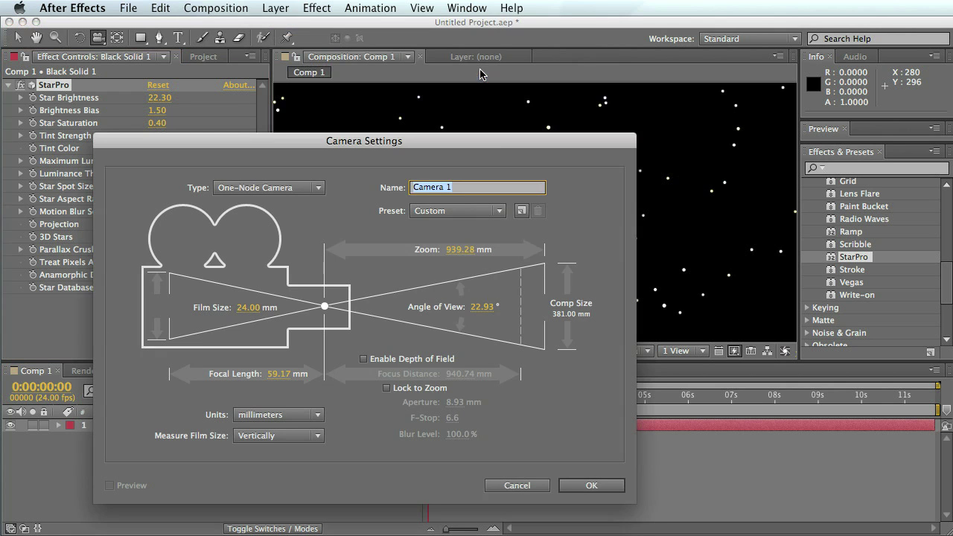
{"action": "left_click", "coordinate": [589, 485]}
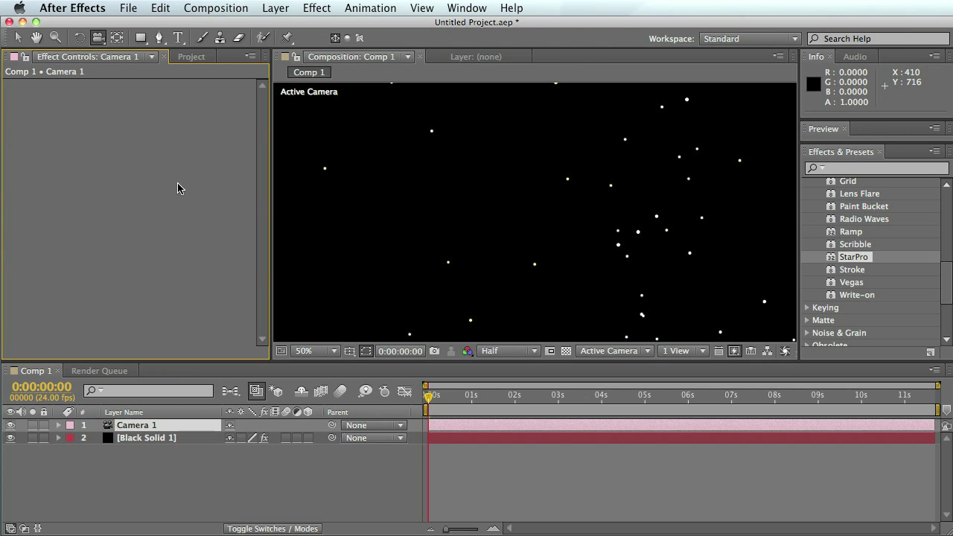
{"action": "left_click_drag", "start_coordinate": [515, 228], "coordinate": [472, 265]}
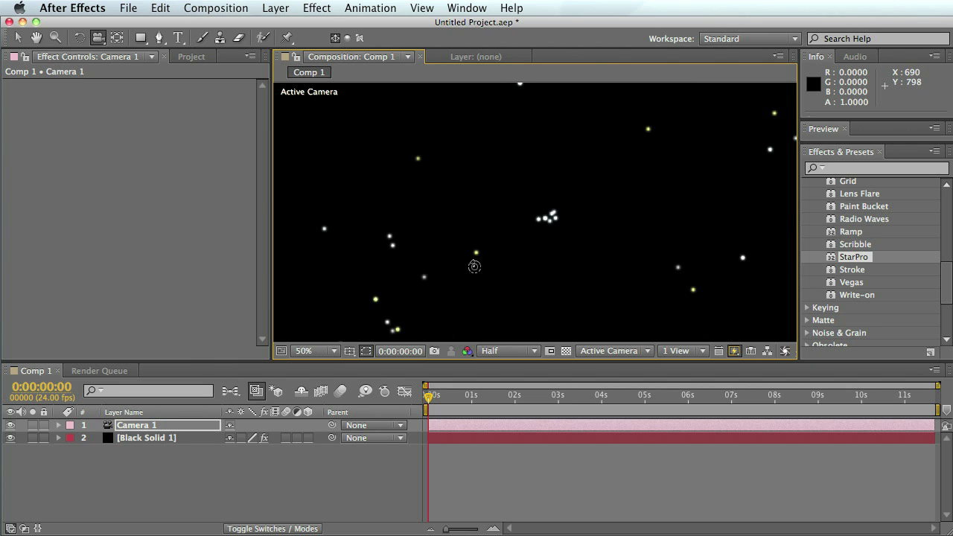
- Set Camera 1's Zoom to 1000 pixels in its Camera Options
{"action": "left_click", "coordinate": [59, 425]}
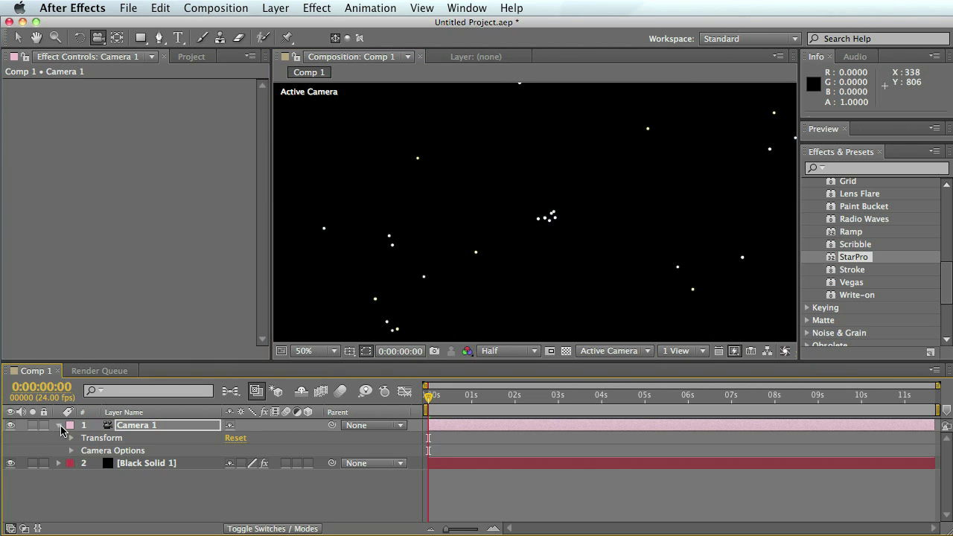
{"action": "left_click", "coordinate": [70, 451]}
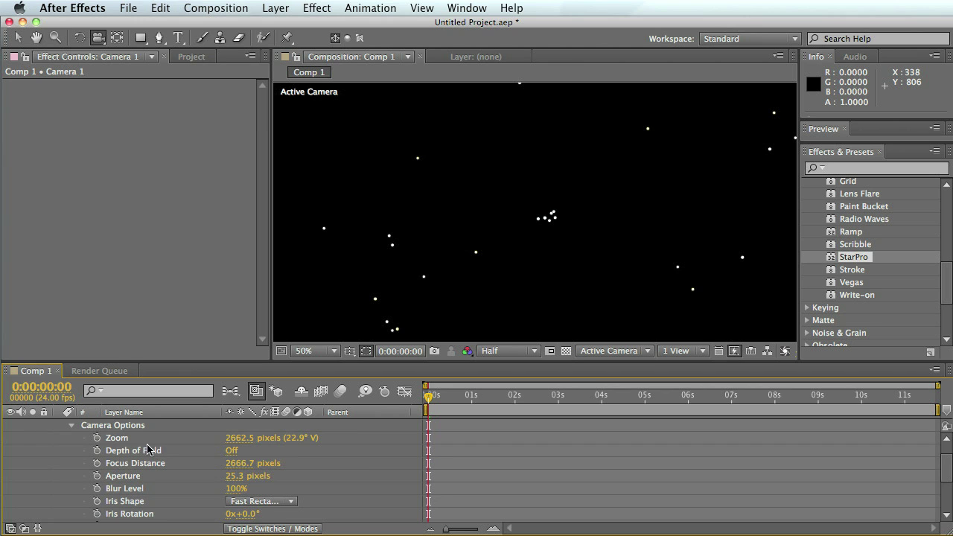
{"action": "left_click", "coordinate": [246, 437]}
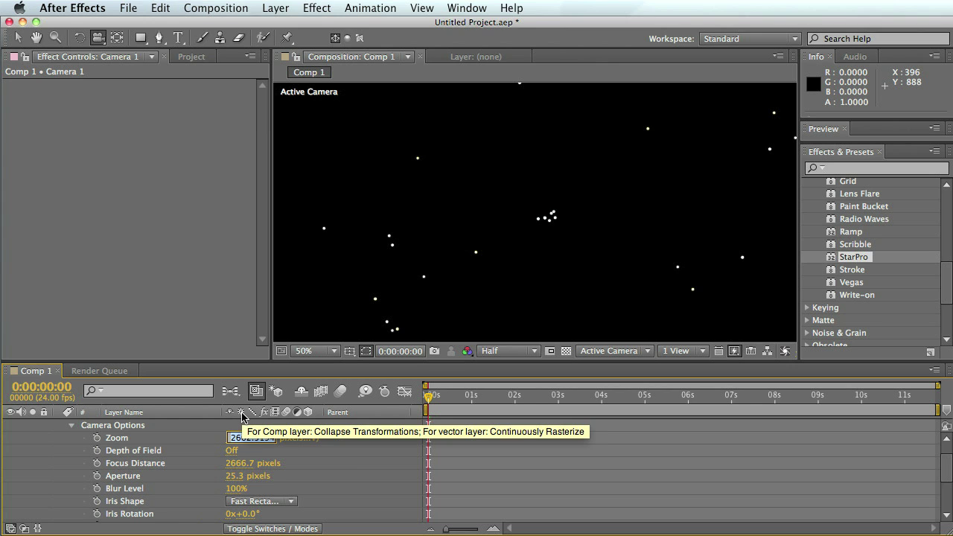
{"action": "type", "text": "1000"}
{"action": "key", "text": "Return"}
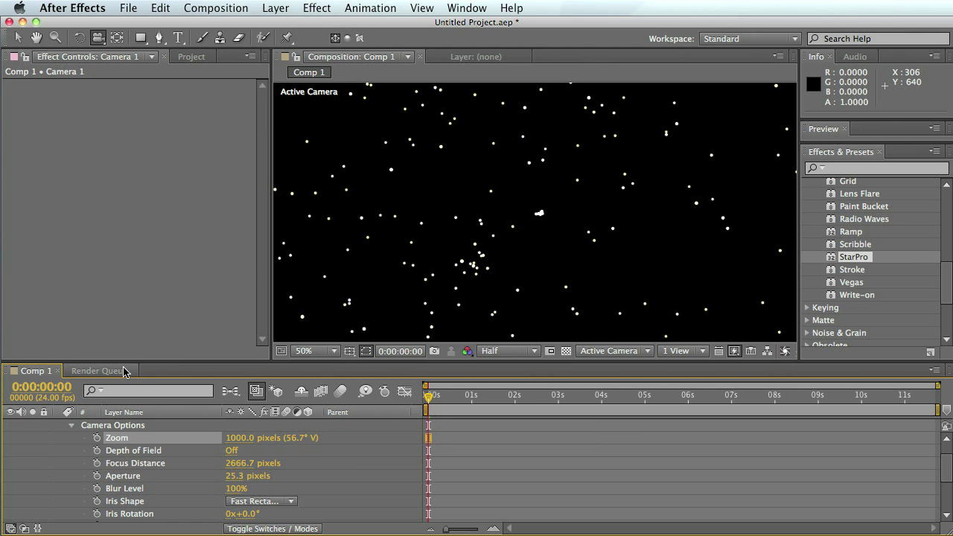
{"action": "left_click", "coordinate": [71, 425]}
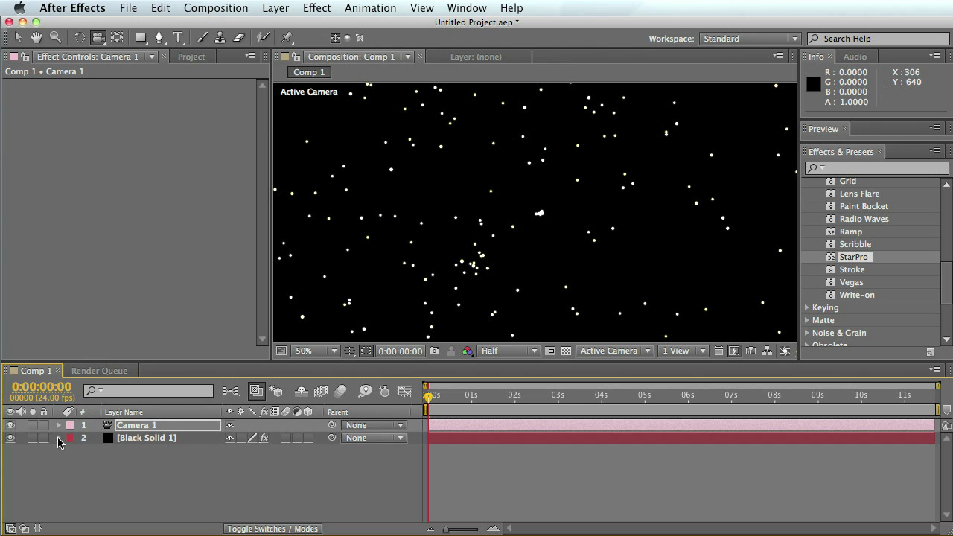
- Switch the Star Database of the StarPro effect on Black Solid 1 to hiptyc3D.stars
{"action": "left_click", "coordinate": [59, 437]}
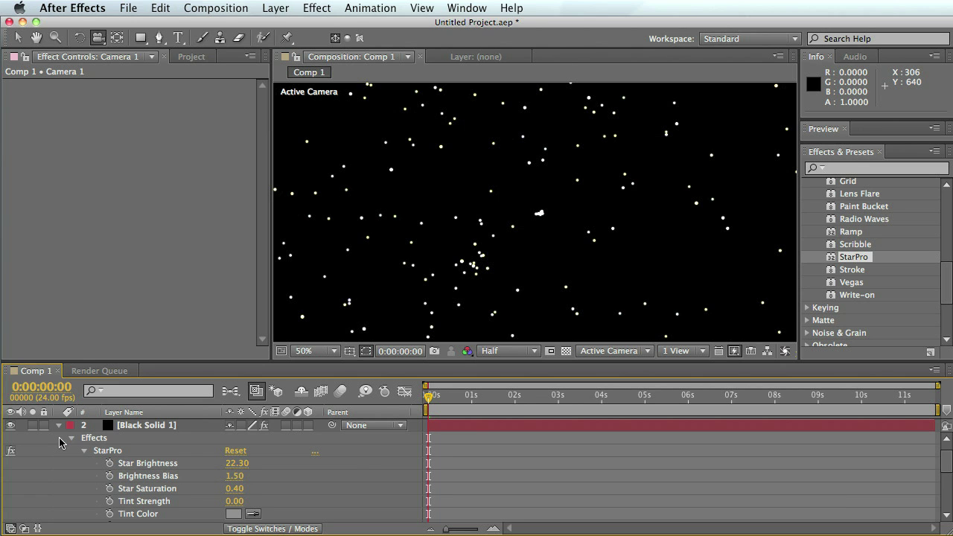
{"action": "left_click", "coordinate": [108, 449]}
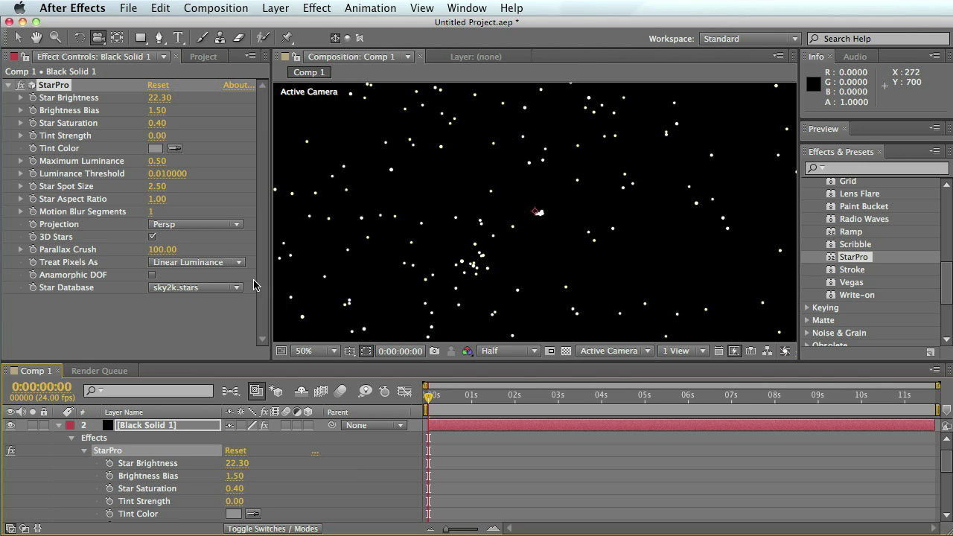
{"action": "left_click", "coordinate": [226, 288]}
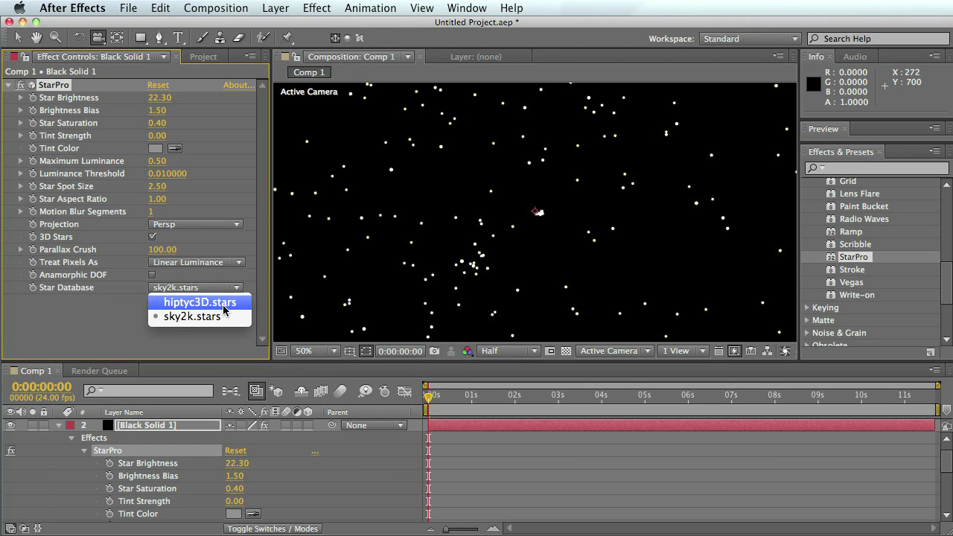
{"action": "left_click", "coordinate": [223, 304]}
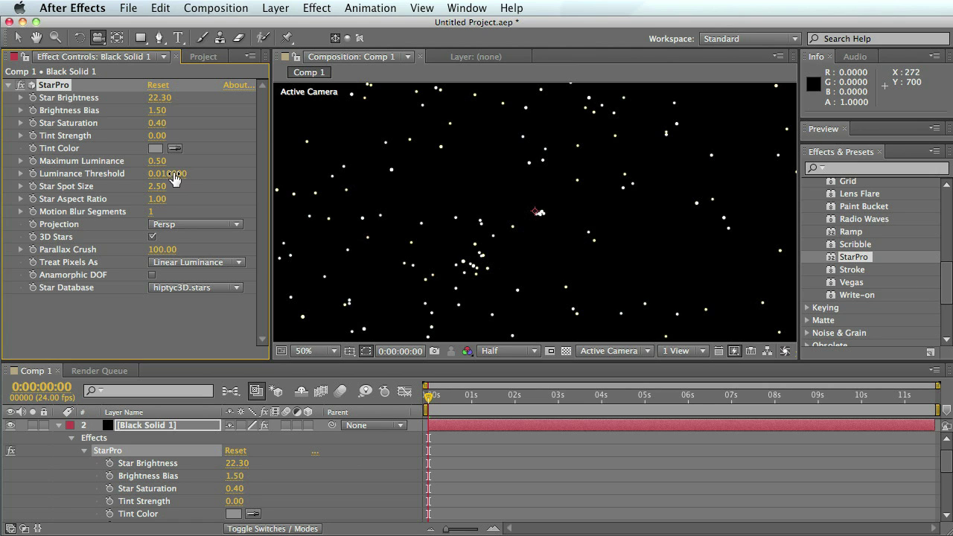
- Set StarPro's Luminance Threshold to 0 for the hiptyc3D.stars database
{"action": "left_click", "coordinate": [154, 173]}
{"action": "type", "text": "0"}
{"action": "key", "text": "Return"}
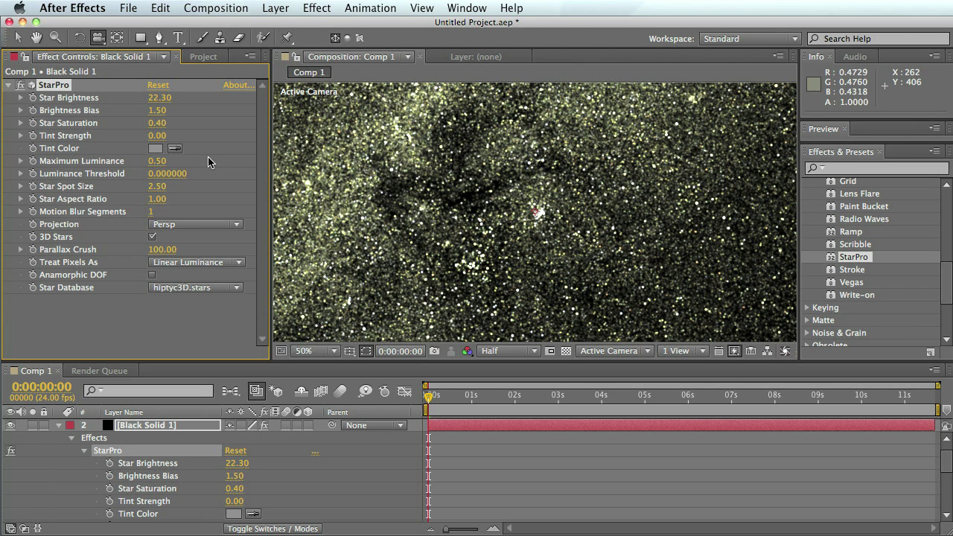
- Change StarPro's Tint Color to the light blue 98A1F4
{"action": "left_click", "coordinate": [155, 148]}
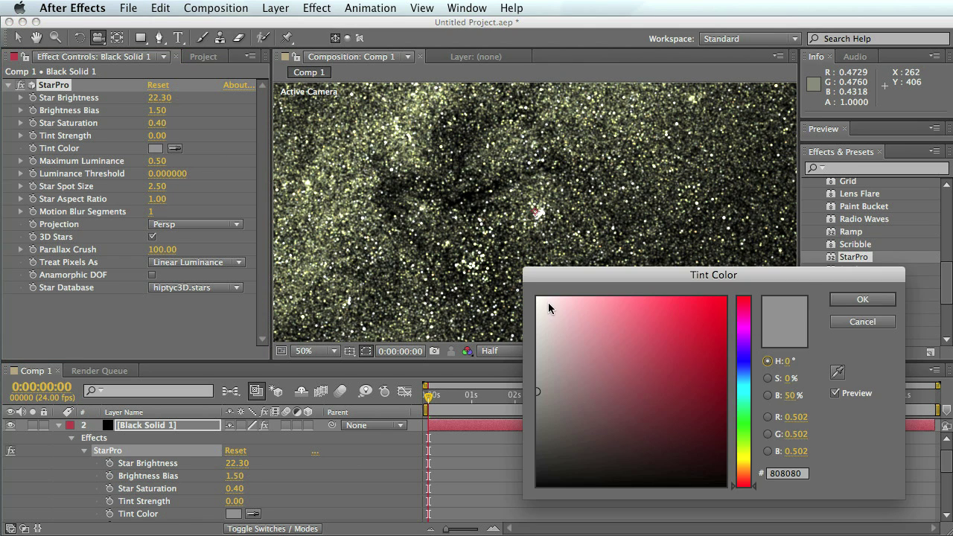
{"action": "left_click", "coordinate": [743, 362]}
{"action": "left_click", "coordinate": [613, 336]}
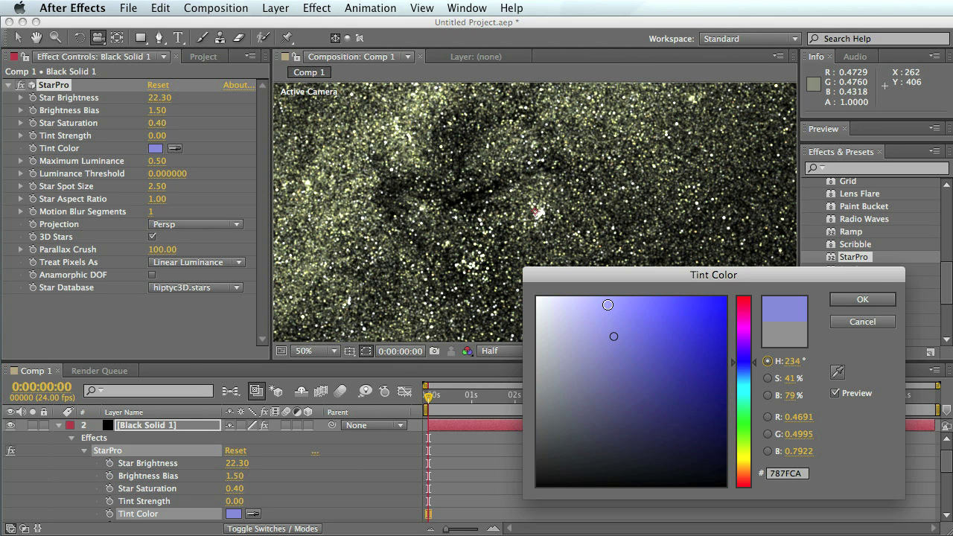
{"action": "left_click", "coordinate": [607, 305]}
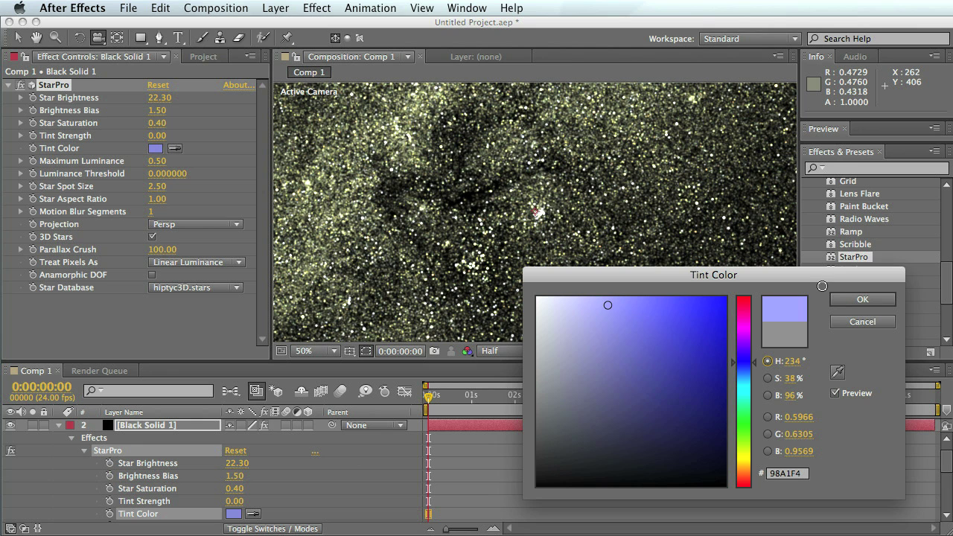
{"action": "left_click", "coordinate": [840, 297]}
- Try a StarPro Tint Strength of 0.5 and raise it to 0.7
{"action": "left_click", "coordinate": [157, 136]}
{"action": "type", "text": "0.5"}
{"action": "key", "text": "Return"}
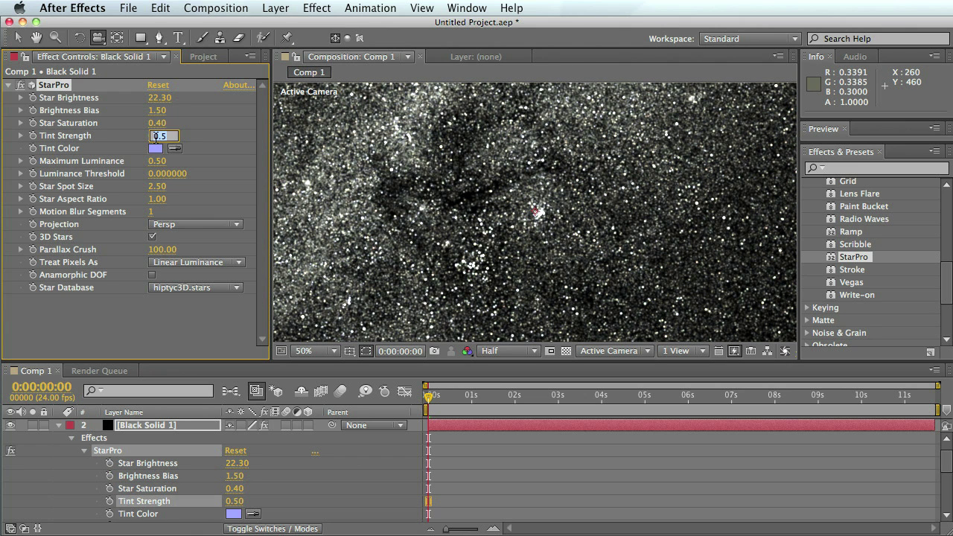
{"action": "key", "text": "BackSpace"}
{"action": "type", "text": ".7"}
{"action": "key", "text": "Return"}
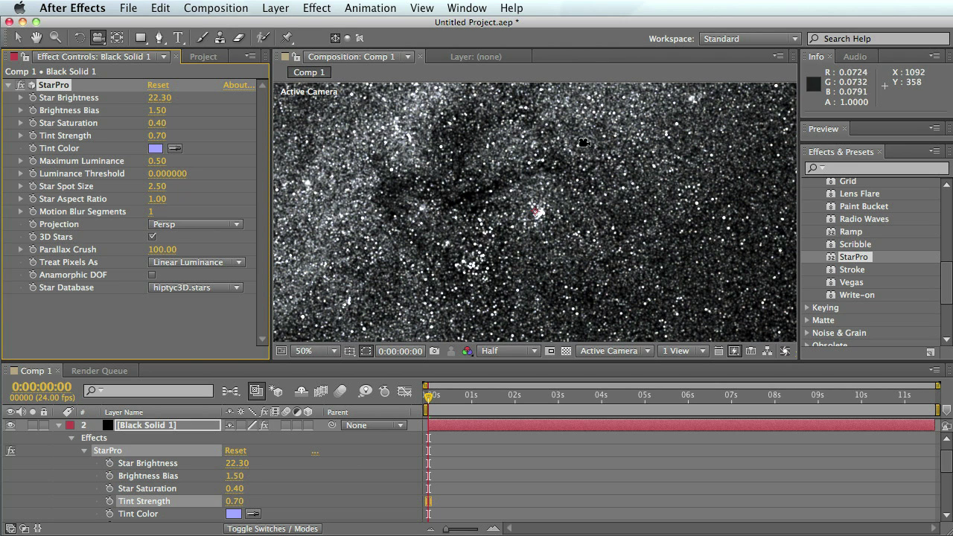
- Set StarPro's Luminance Threshold to 0.001 and orbit the camera to another part of the star field
{"action": "left_click", "coordinate": [171, 173]}
{"action": "type", "text": ".001"}
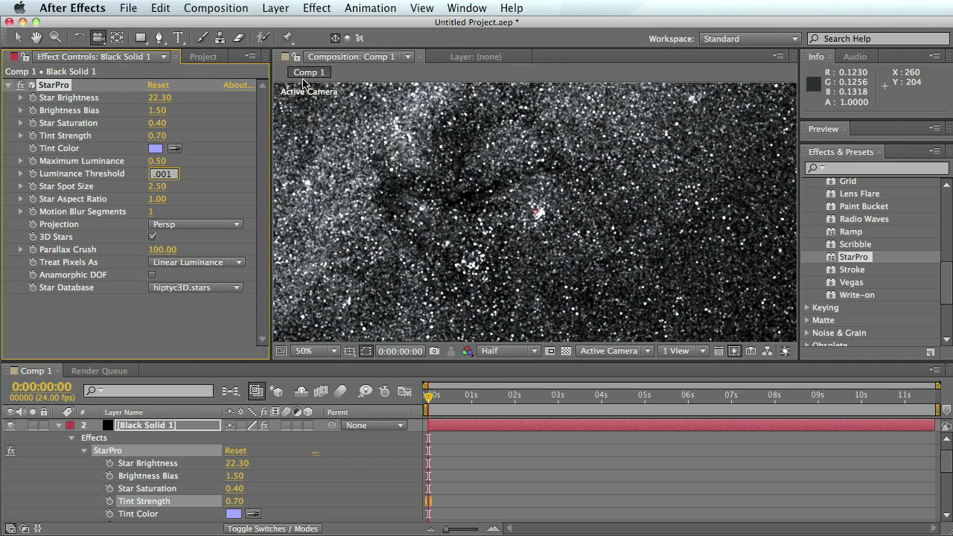
{"action": "key", "text": "Return"}
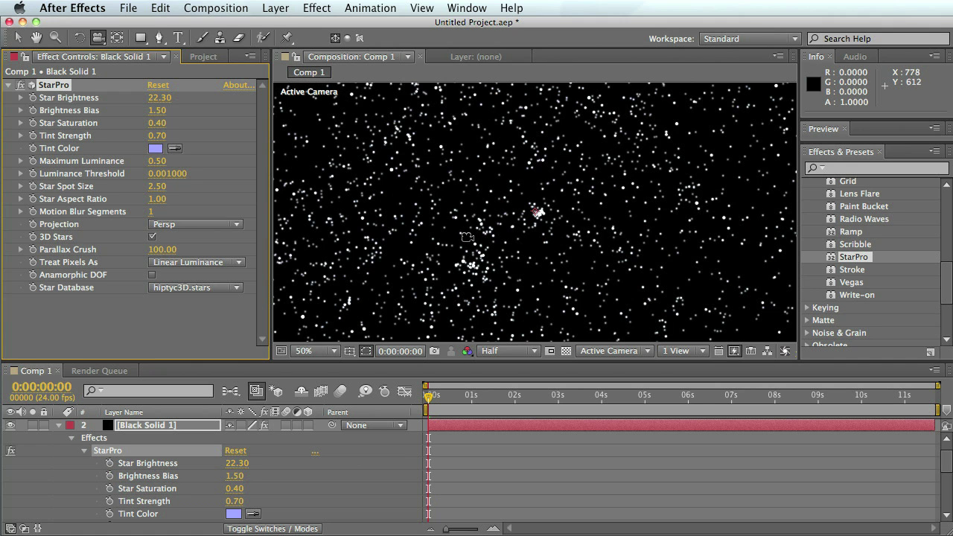
{"action": "mouse_move", "coordinate": [387, 230]}
{"action": "left_mouse_down"}
{"action": "mouse_move", "coordinate": [390, 237]}
{"action": "mouse_move", "coordinate": [364, 256]}
{"action": "mouse_move", "coordinate": [381, 240]}
{"action": "left_mouse_up"}
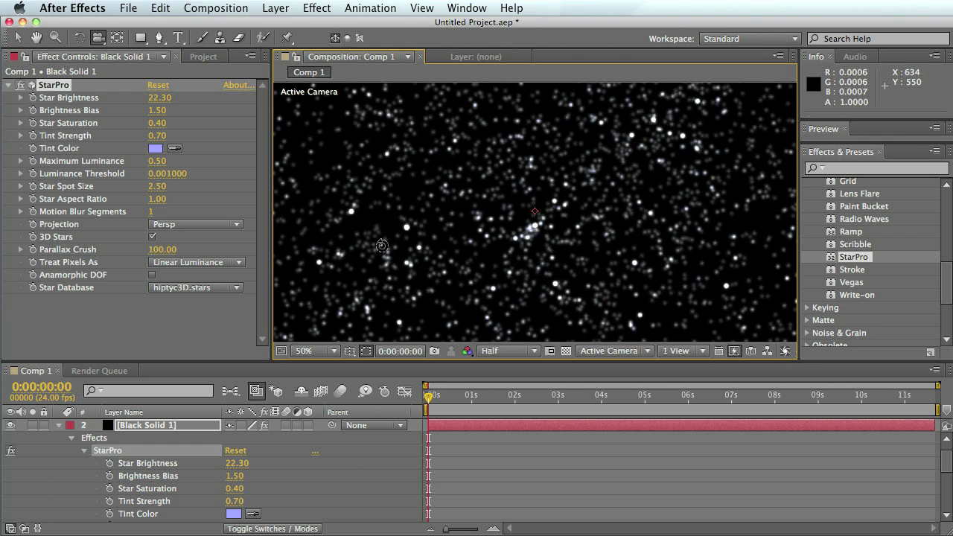
- Return StarPro's Luminance Threshold to 0 for the new camera view
{"action": "left_click", "coordinate": [178, 176]}
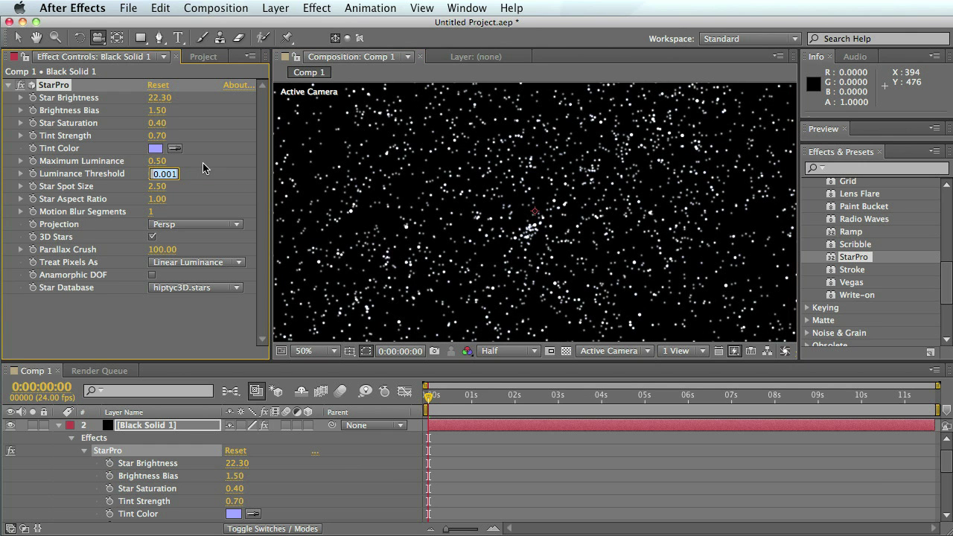
{"action": "type", "text": "0"}
{"action": "key", "text": "Return"}
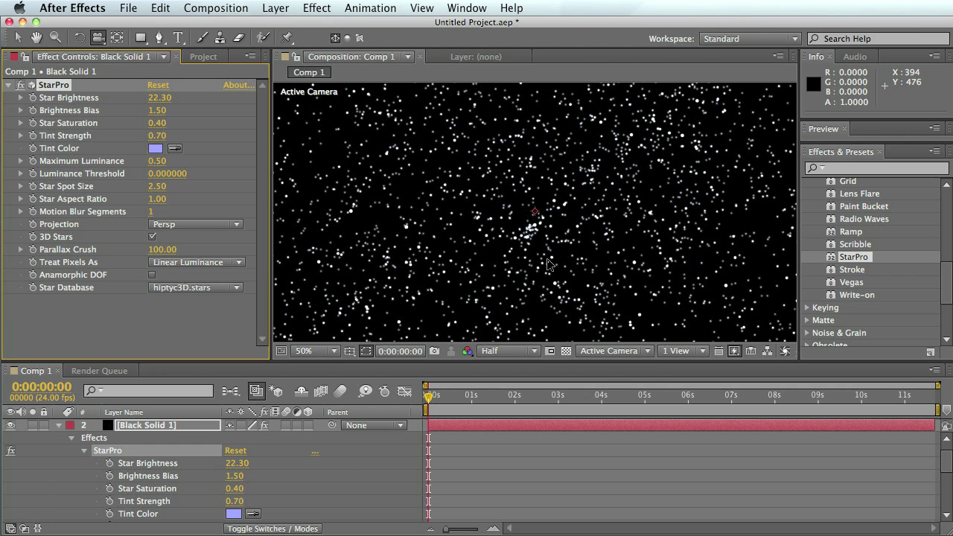